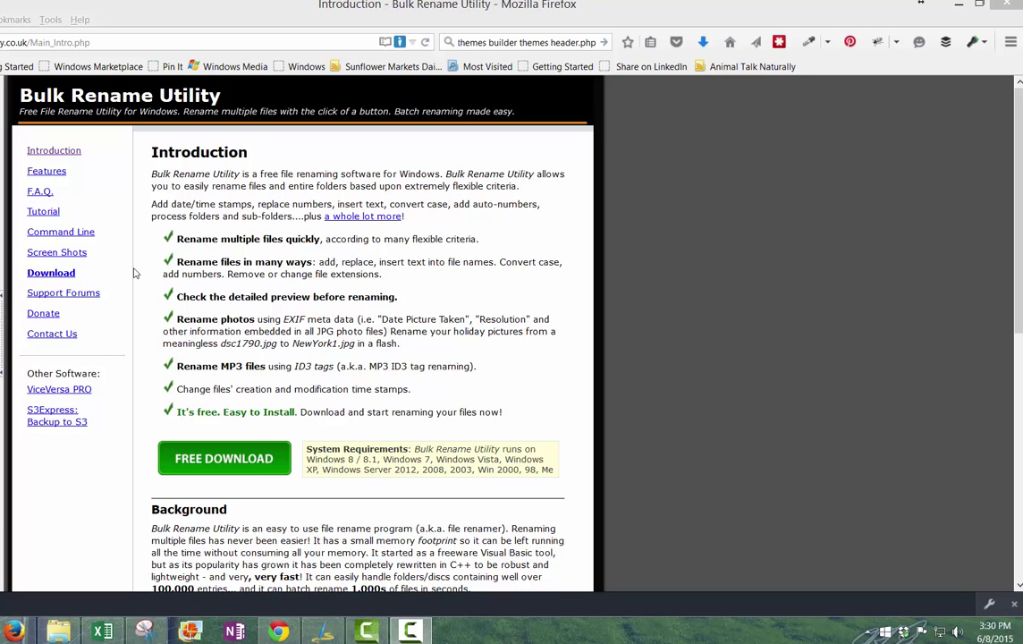
- Launch Bulk Rename Utility from its 64-bit program folder in File Explorer
left_click(102, 632)
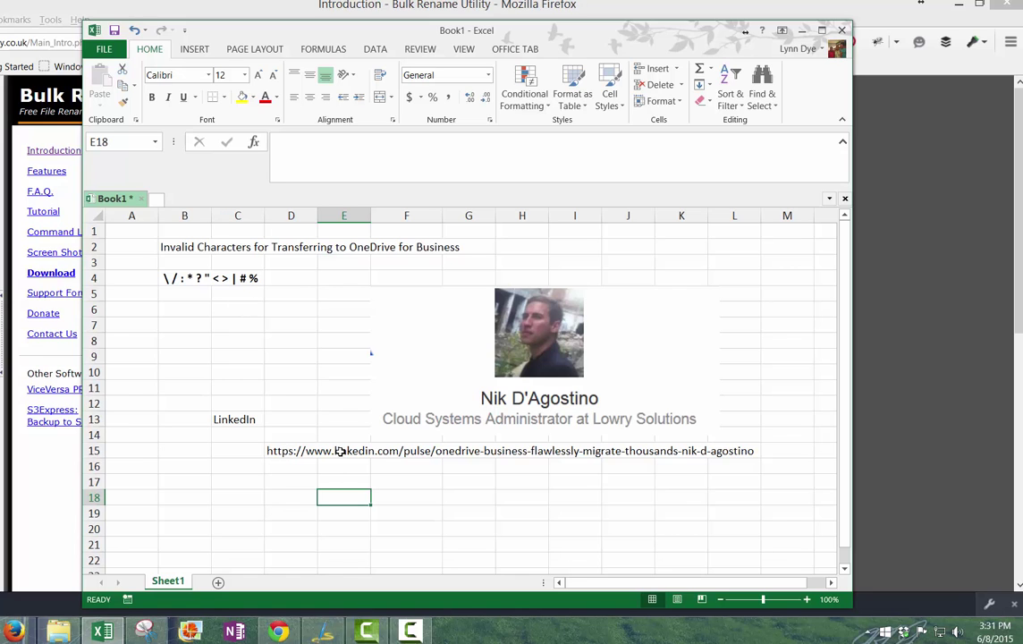
left_click(62, 488)
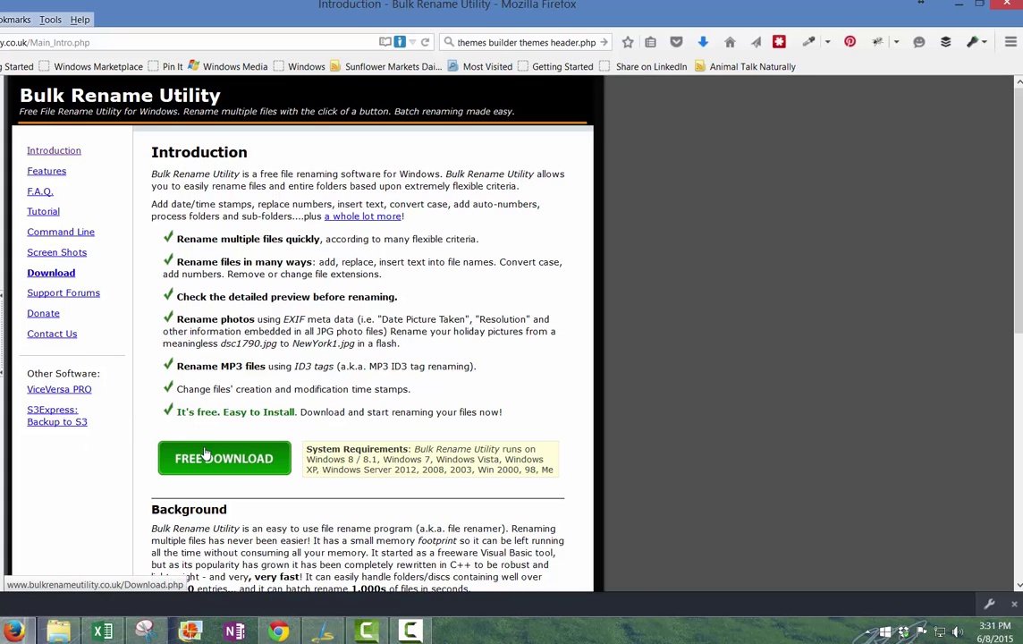
left_click(71, 634)
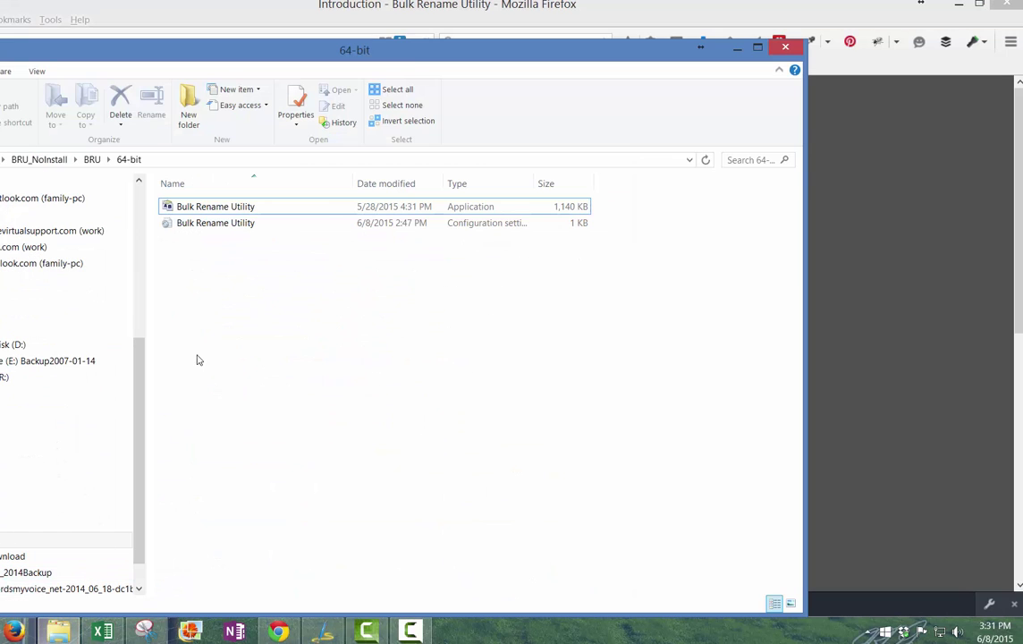
left_click(189, 210)
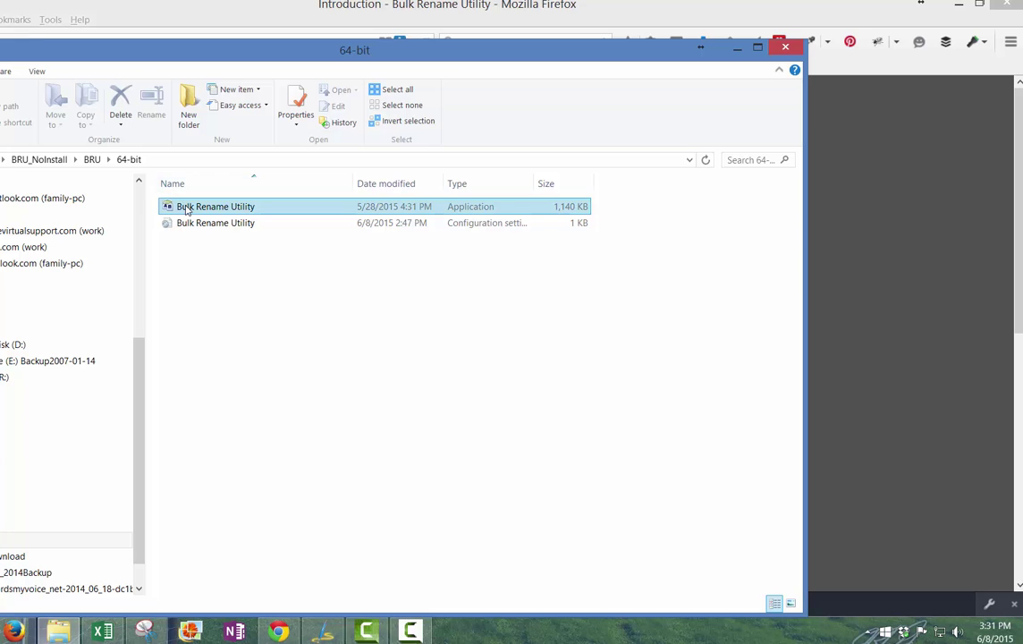
double_click(186, 209)
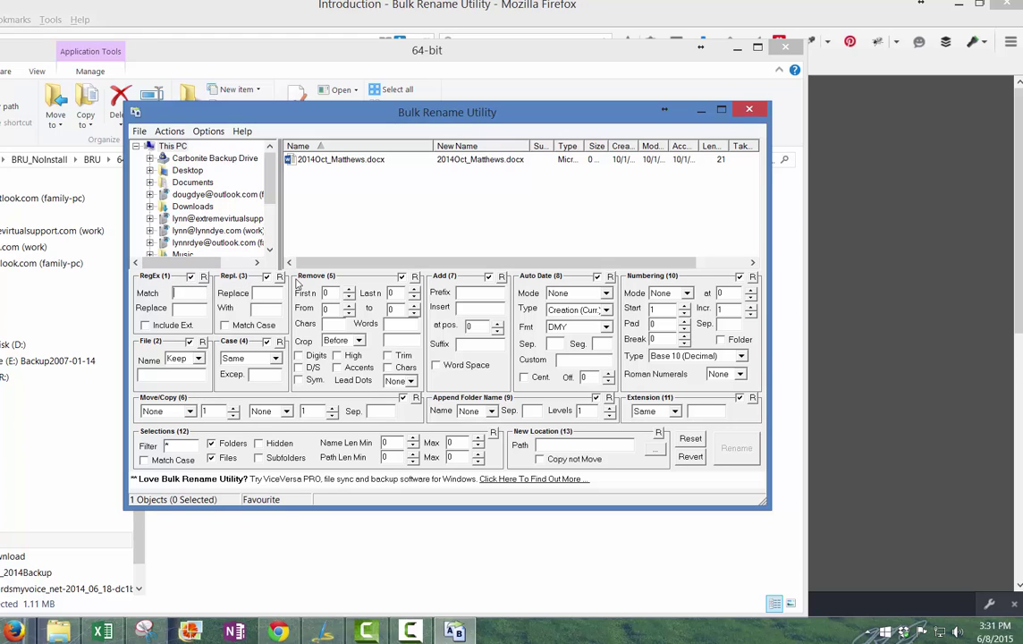
- Disable RegEx, Remove, Add, Auto Date, Numbering, Extension, Append Folder Name, Move/Copy and Case sections
left_click(190, 277)
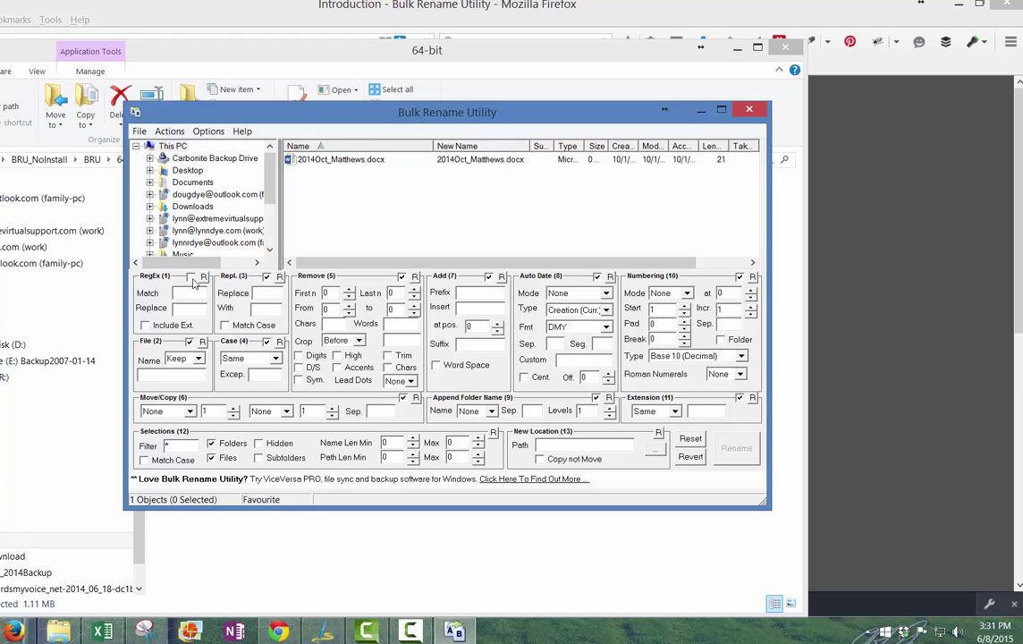
left_click(404, 278)
left_click(489, 277)
left_click(597, 278)
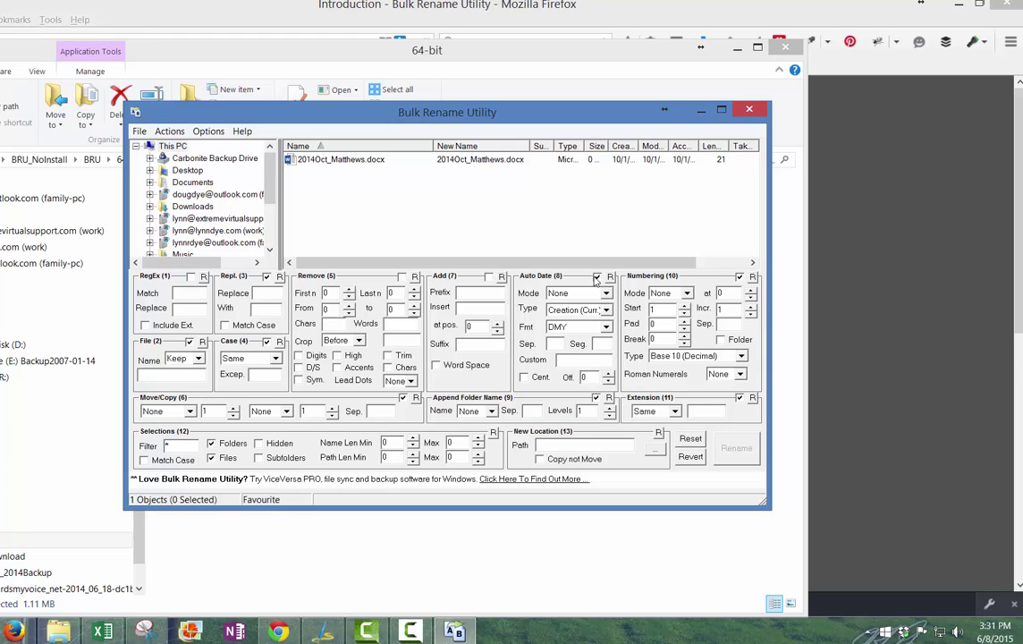
left_click(740, 277)
left_click(739, 398)
left_click(596, 398)
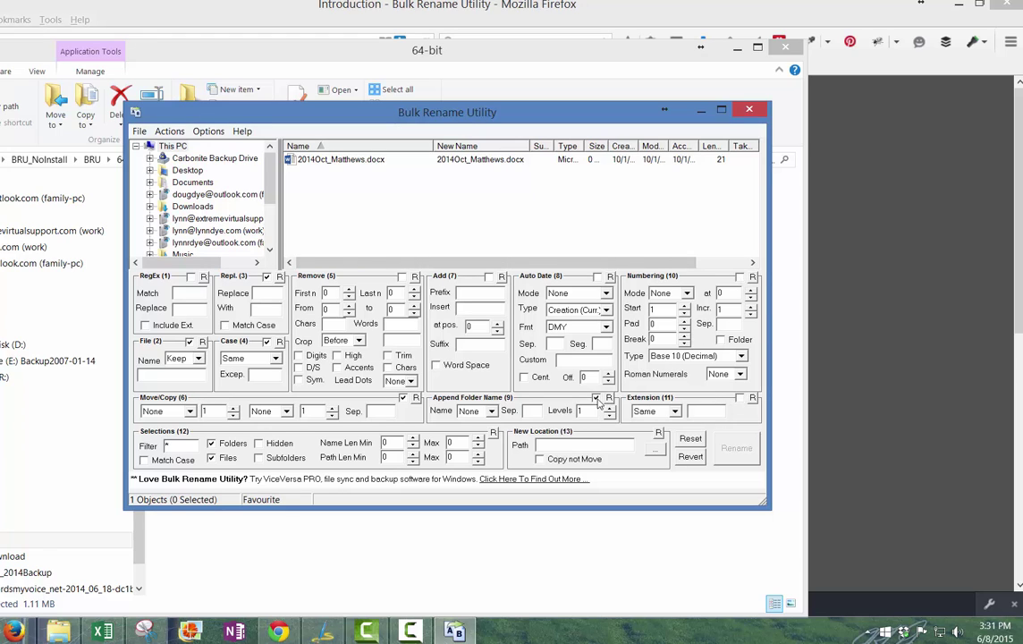
left_click(404, 398)
left_click(267, 342)
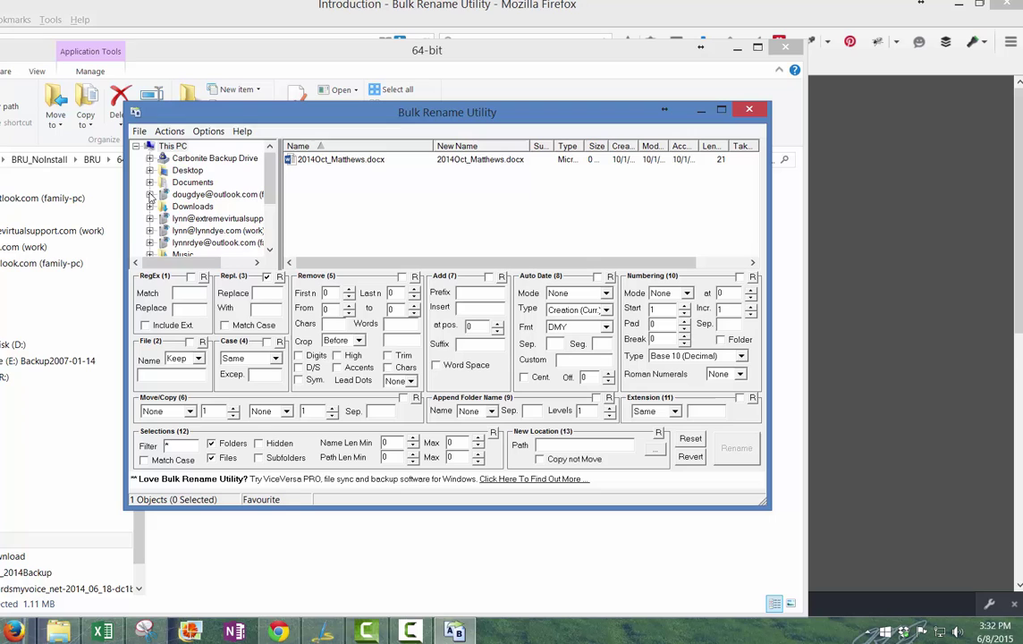
- Open Documents > Assist U pics & clip art and select all 22 items
left_click(149, 182)
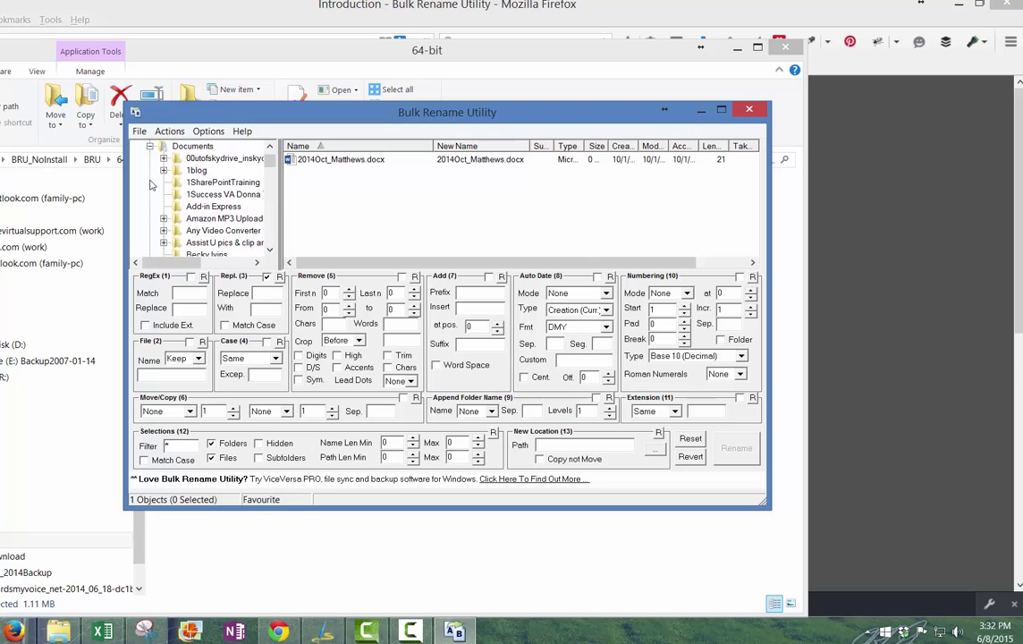
left_click(215, 243)
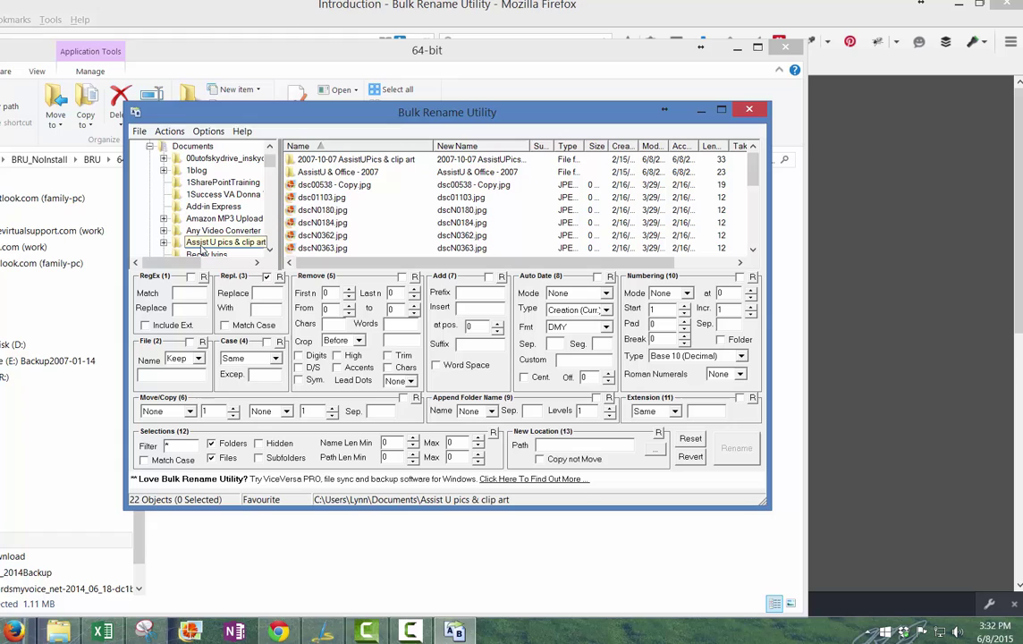
left_click(320, 161)
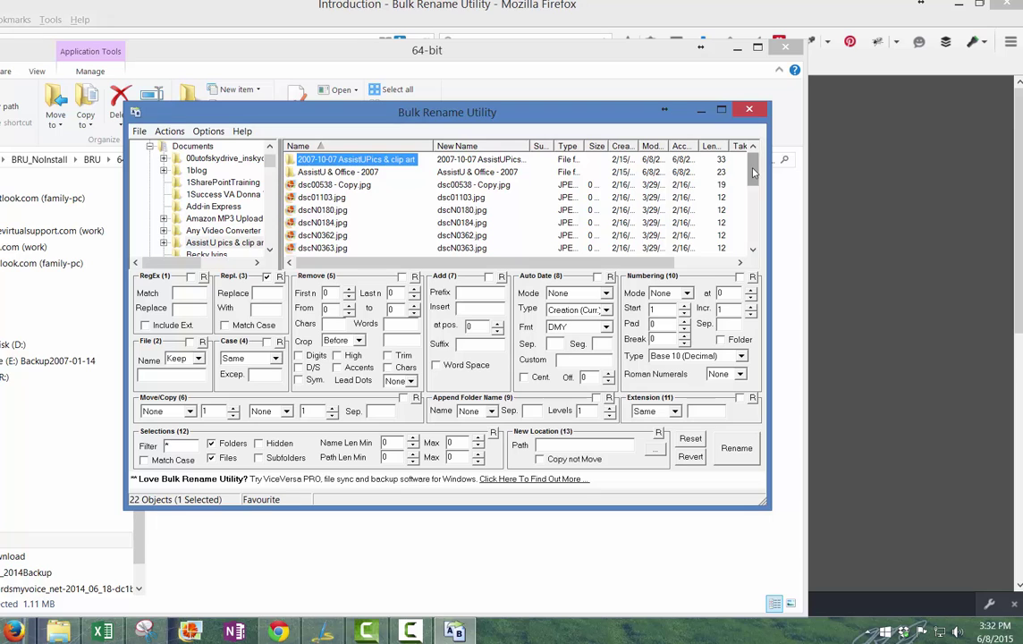
left_click_drag(754, 172, 754, 228)
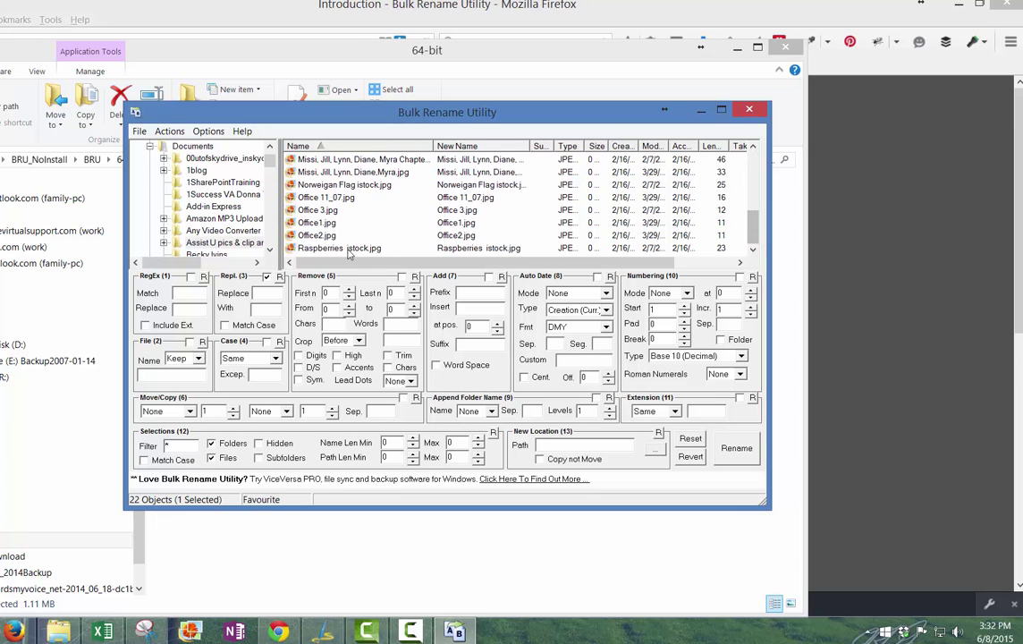
left_click(343, 249, "shift")
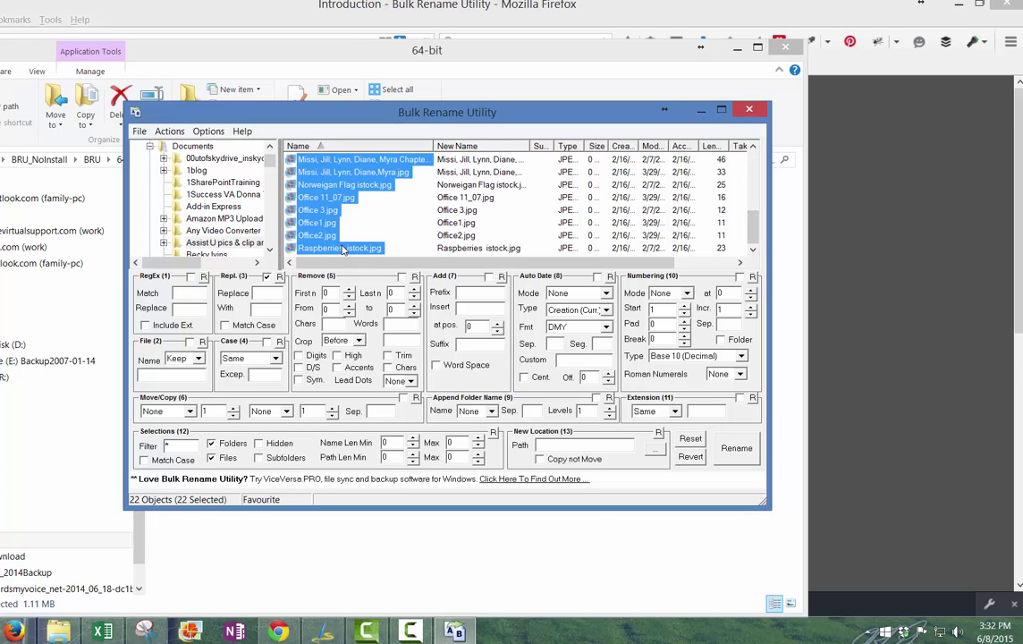
- Set Replace to 'dsc' and With to 'pic'
left_click(268, 292)
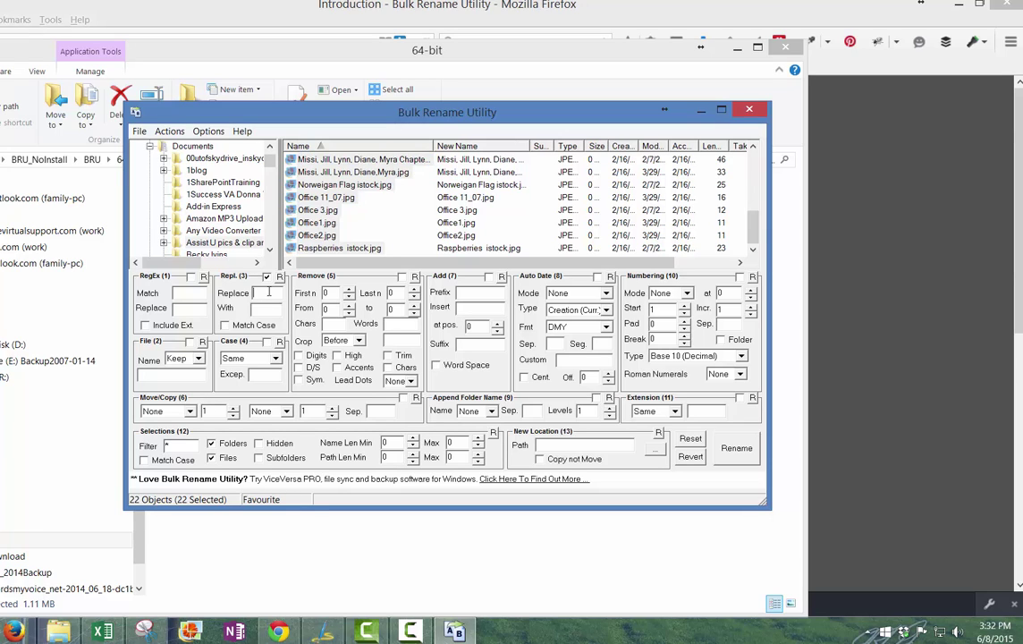
type("dsc")
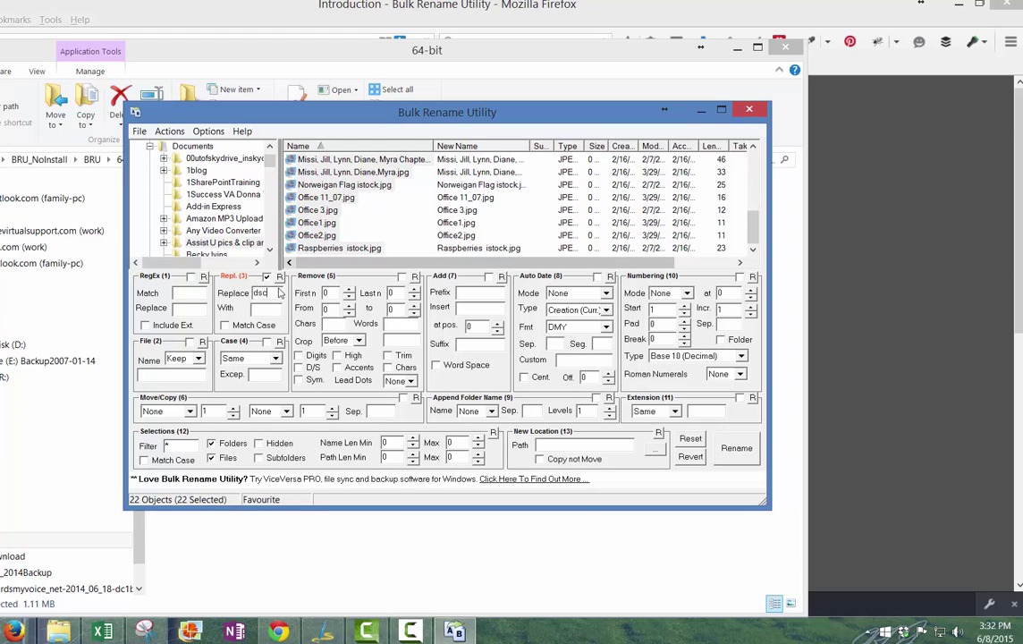
left_click(265, 310)
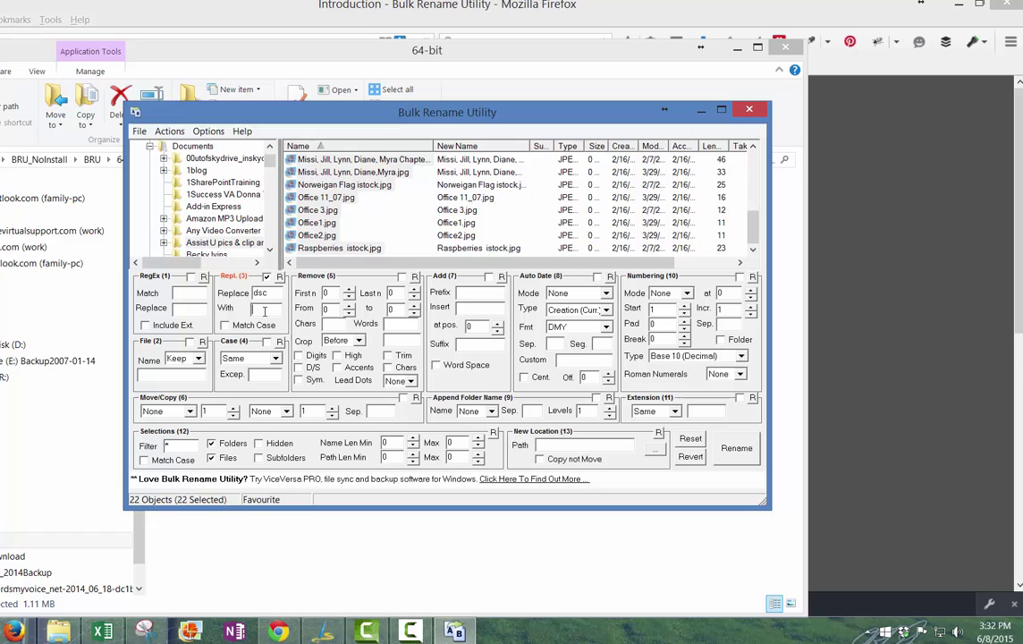
type("pic")
- Run the dsc-to-pic rename and confirm it, renaming 9 of 22 items
left_click(738, 455)
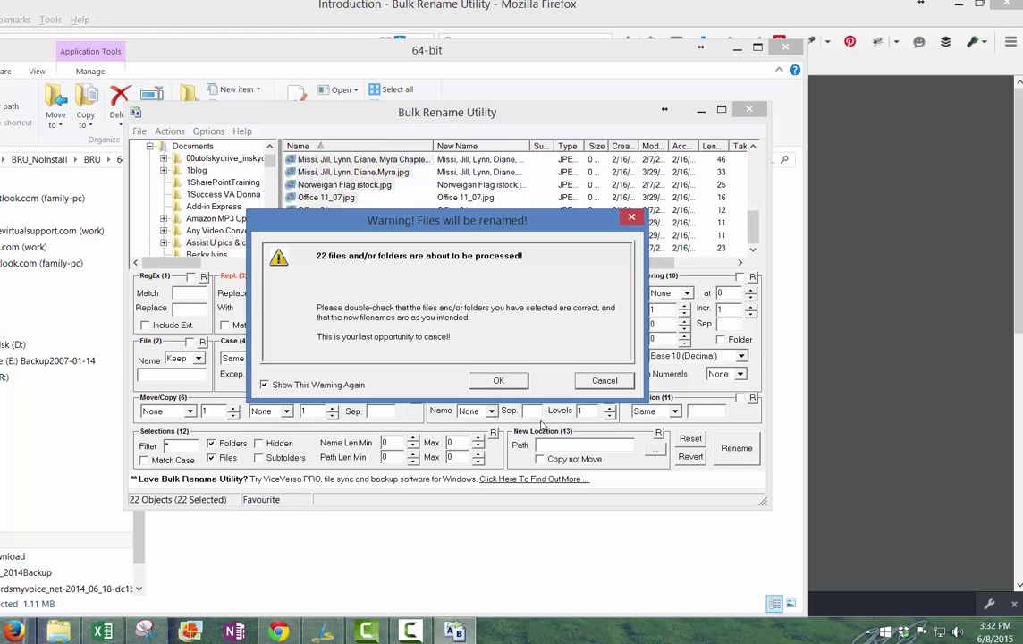
left_click(498, 380)
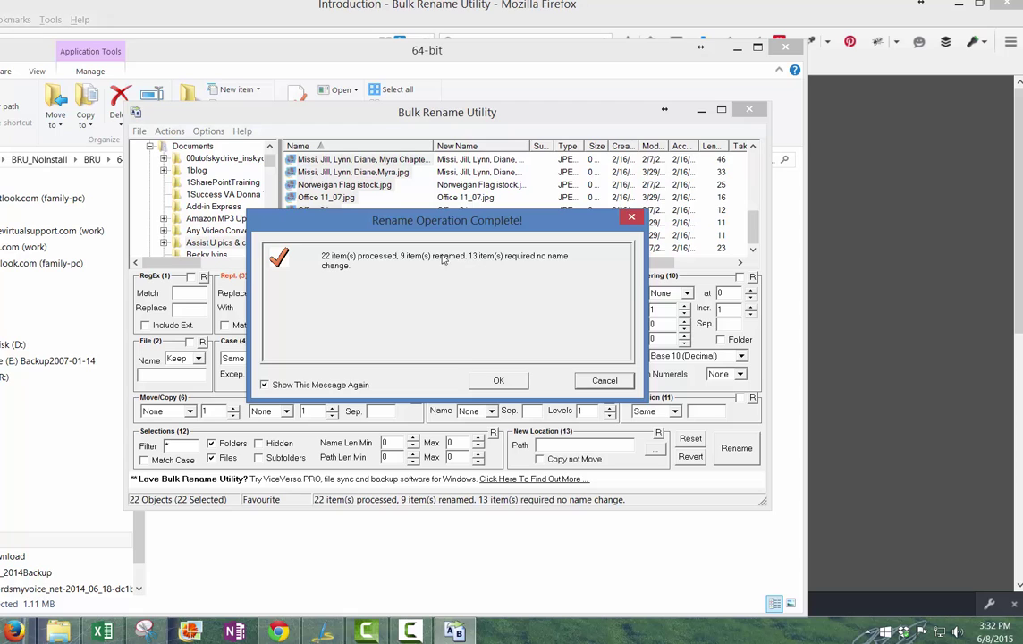
left_click(497, 381)
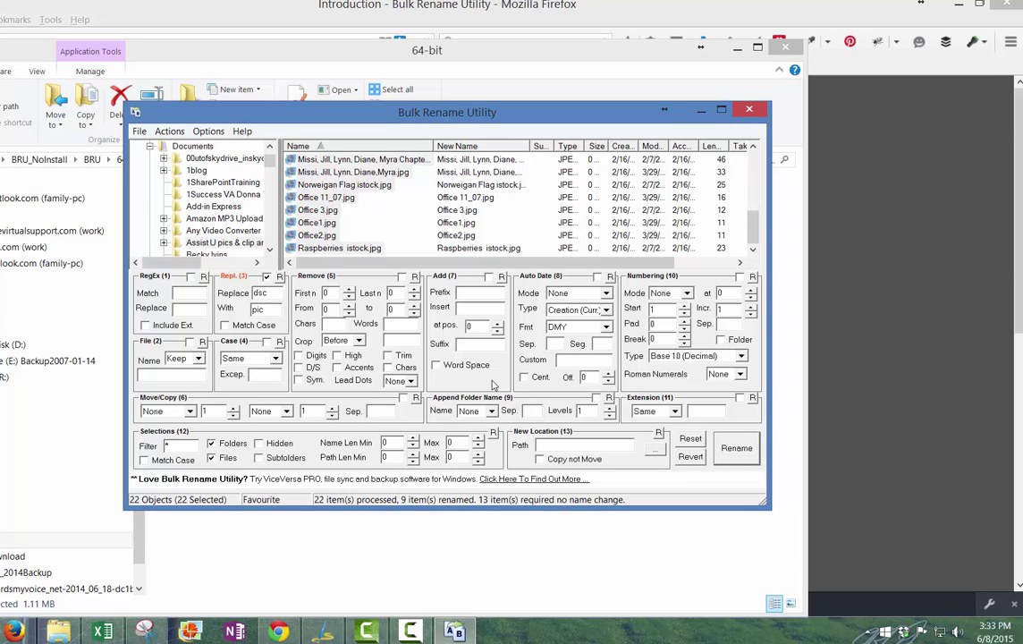
- Change Replace to 'pic' and With to 'dsc'
double_click(269, 293)
type("pi")
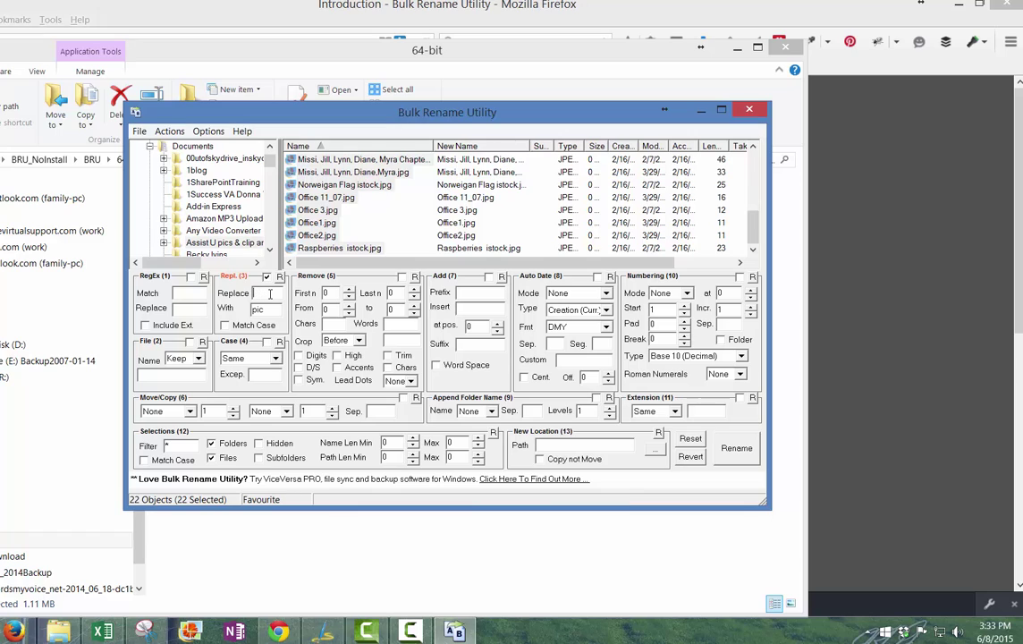
type("c")
double_click(274, 310)
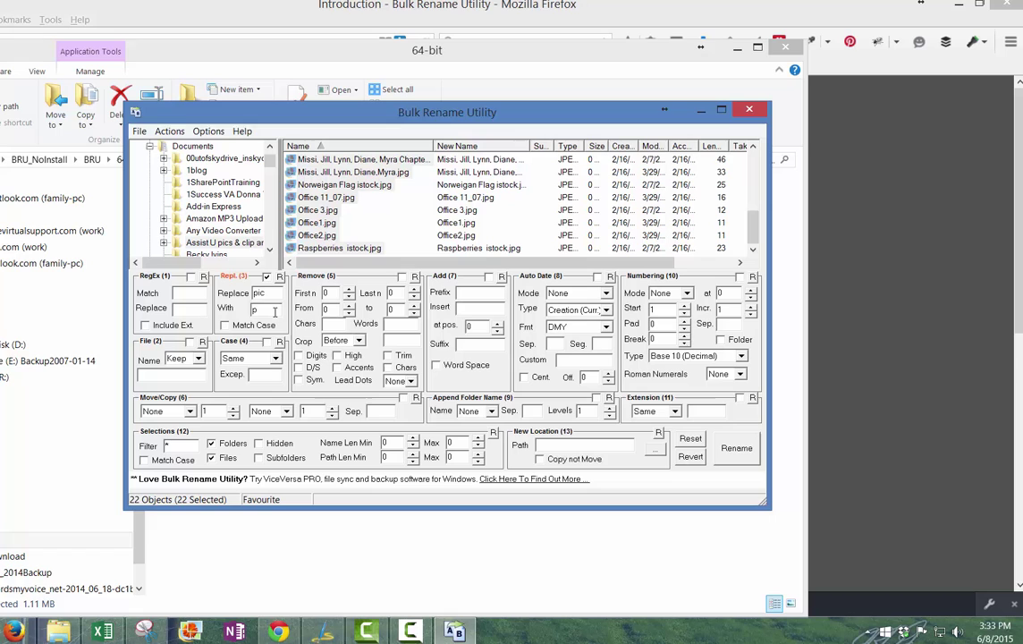
type("dsc")
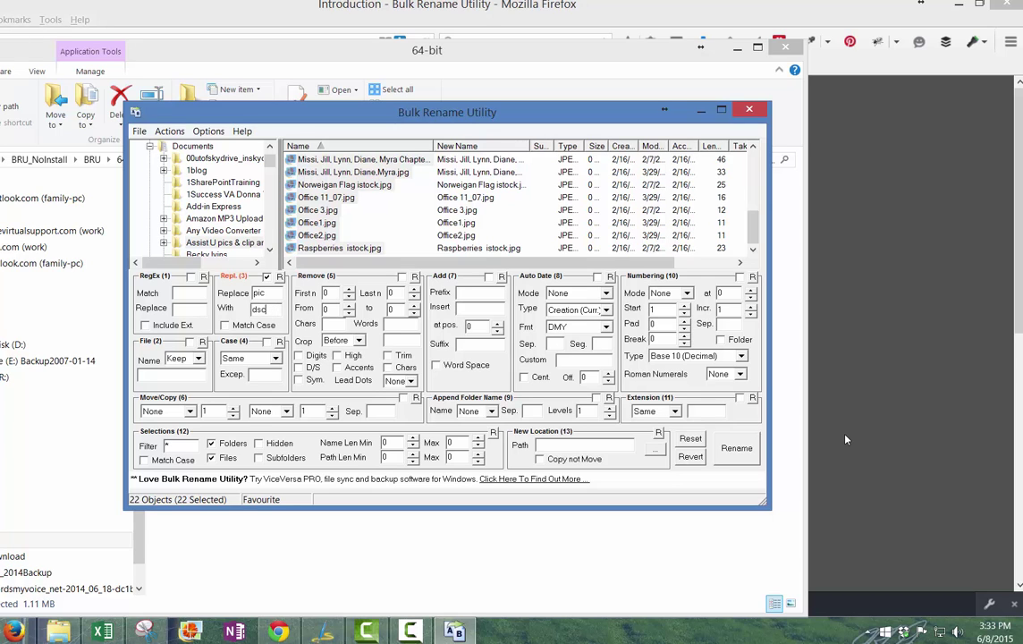
- Run and confirm the reverse rename, renaming 10 of 22 items
left_click(737, 448)
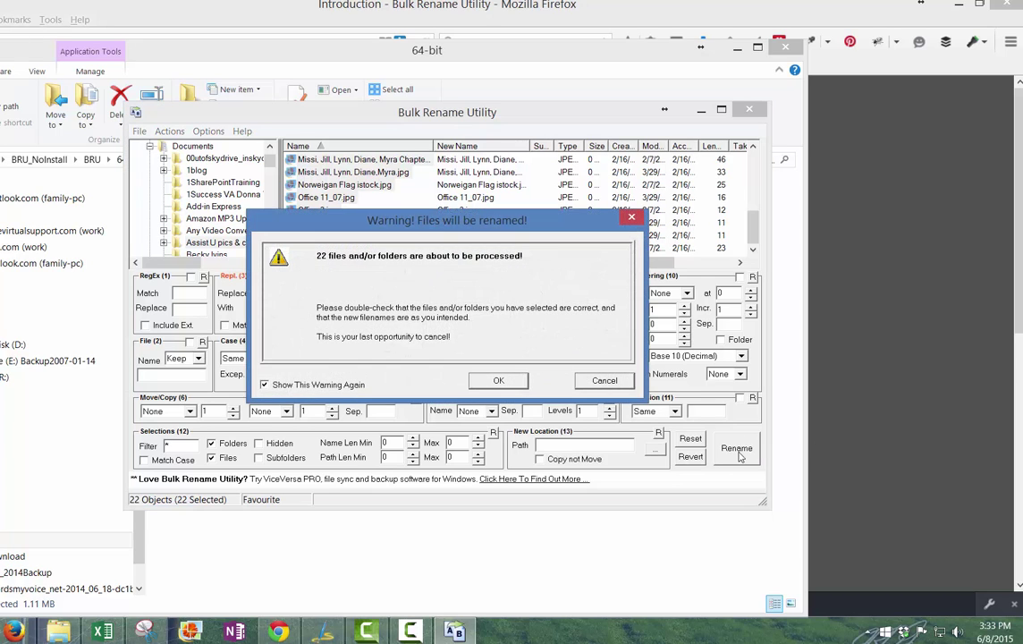
left_click(499, 380)
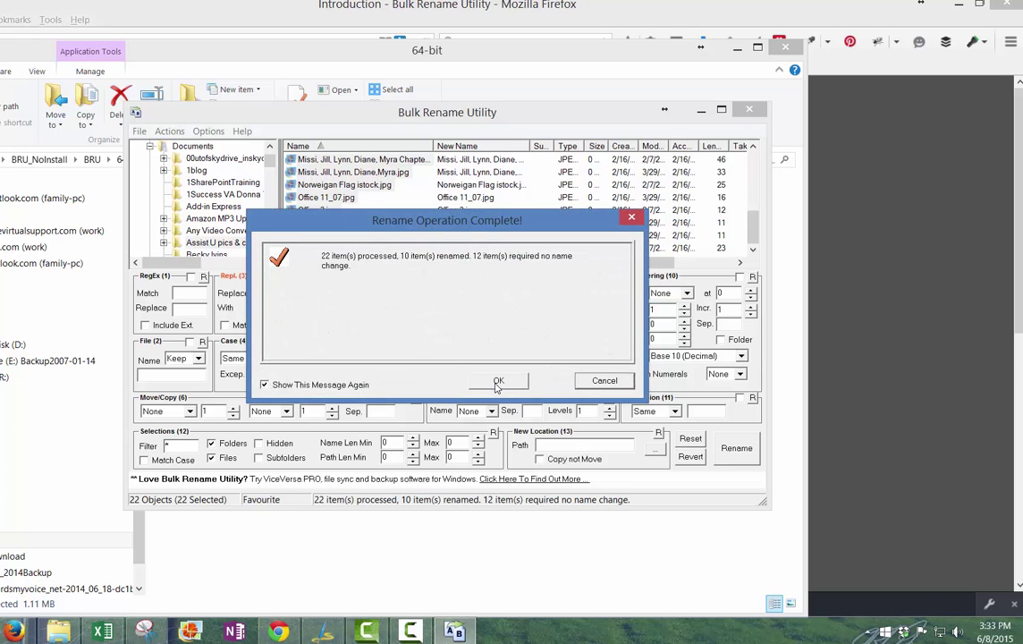
left_click(498, 381)
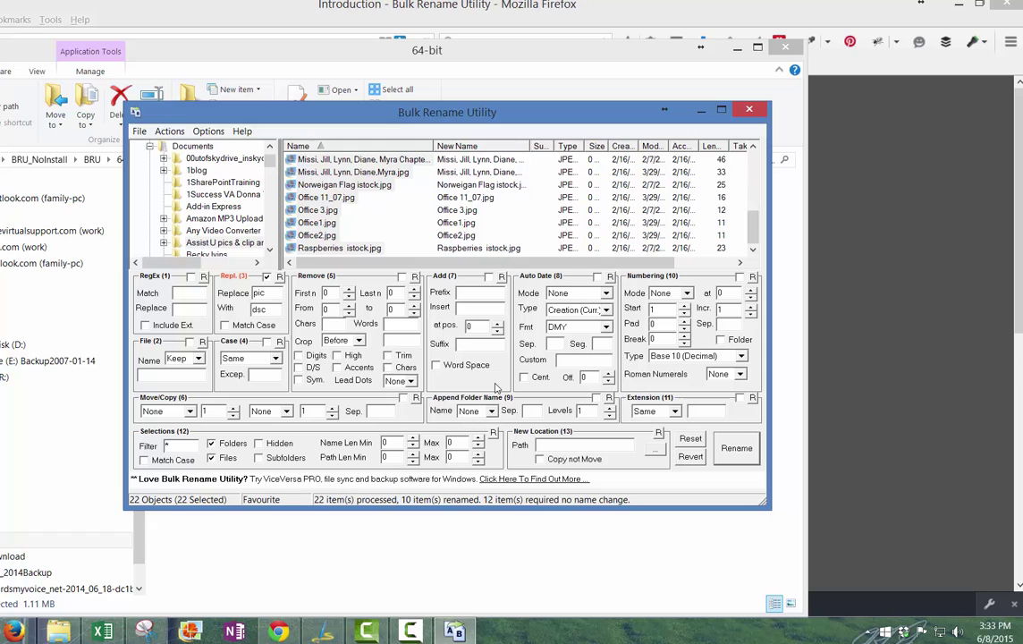